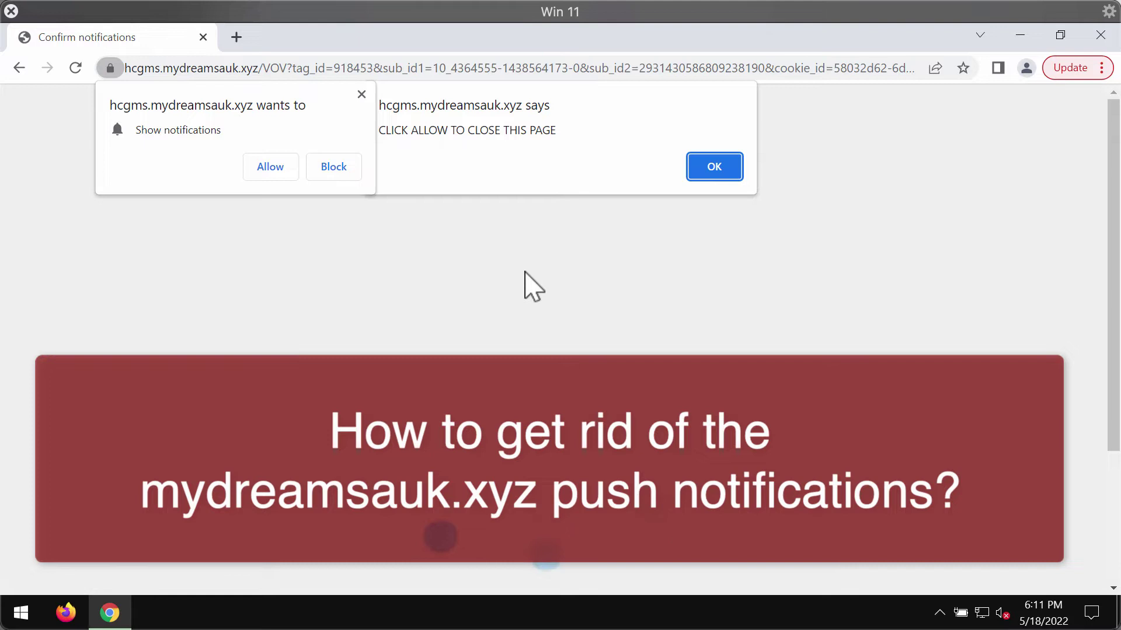
# Dismiss the page alert and allow hcgms.mydreamsauk.xyz to show notifications.
pyautogui.click(689, 164)
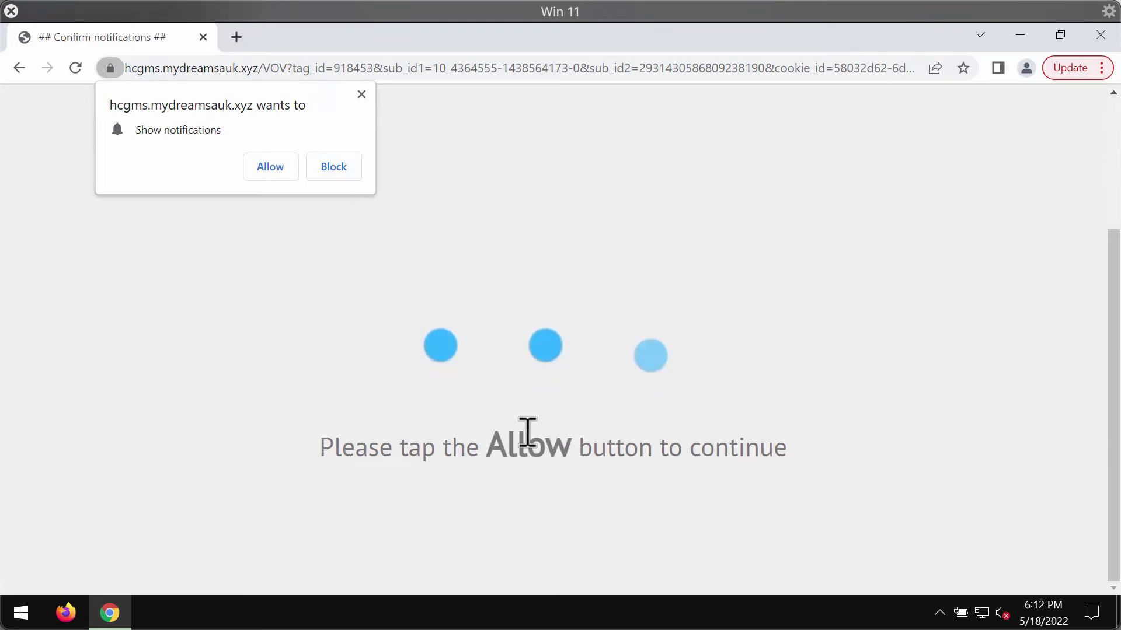
pyautogui.click(271, 174)
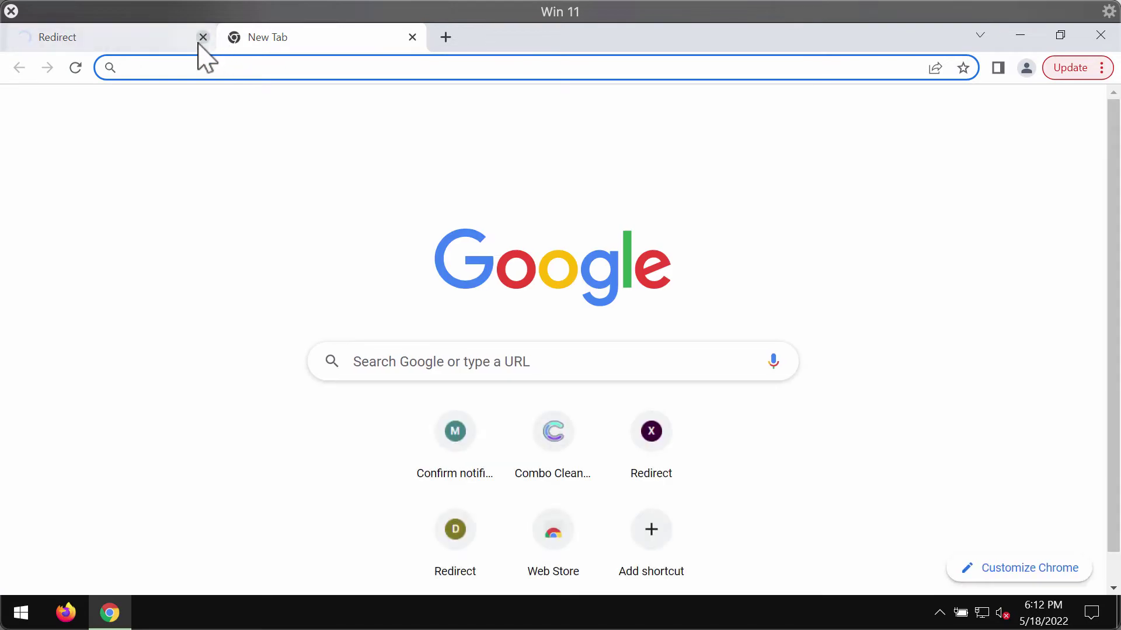
# Close the leftover Redirect tab and open the fake critical virus alert notification.
pyautogui.click(203, 38)
pyautogui.click(939, 391)
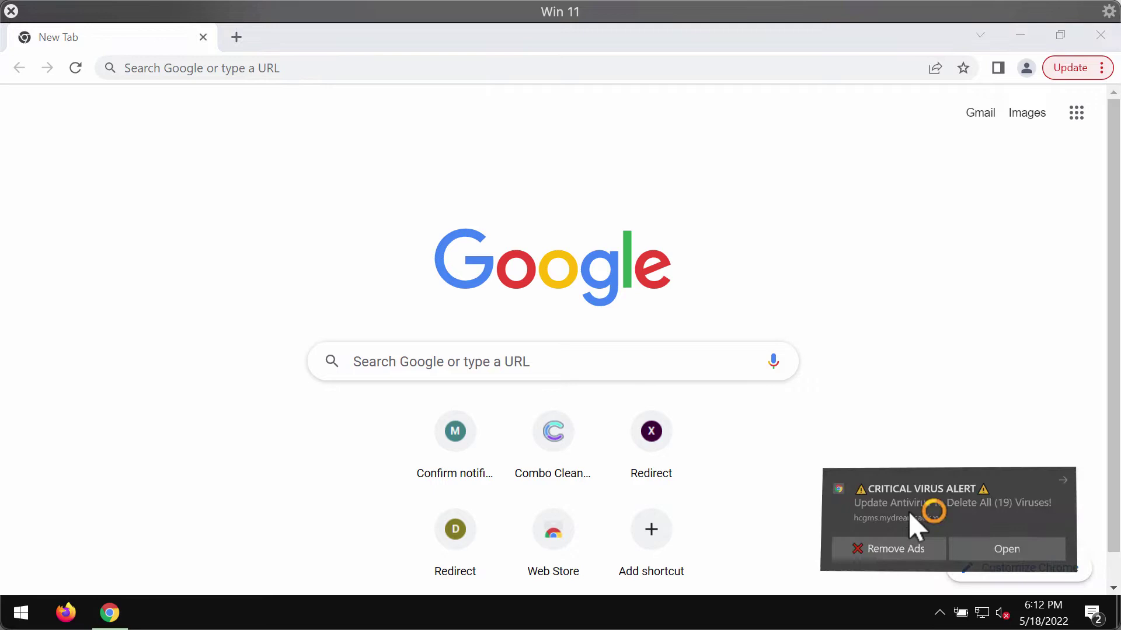
pyautogui.click(915, 524)
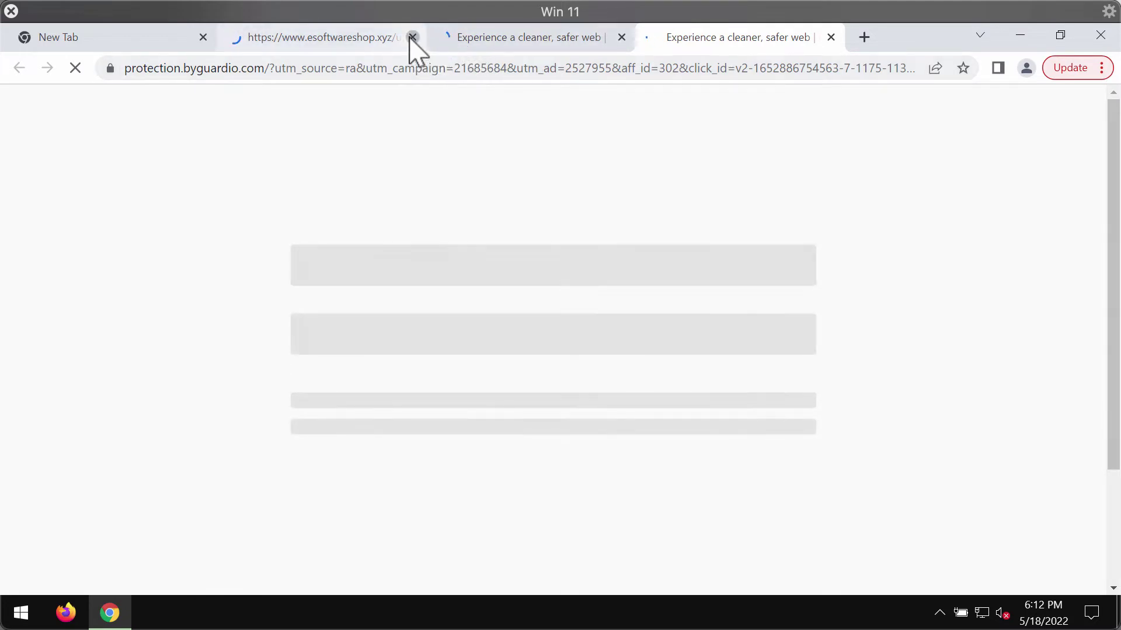
# Close the three scam tabs and open the 'Your PC may be at risk' alert.
pyautogui.click(412, 39)
pyautogui.click(412, 39)
pyautogui.click(412, 39)
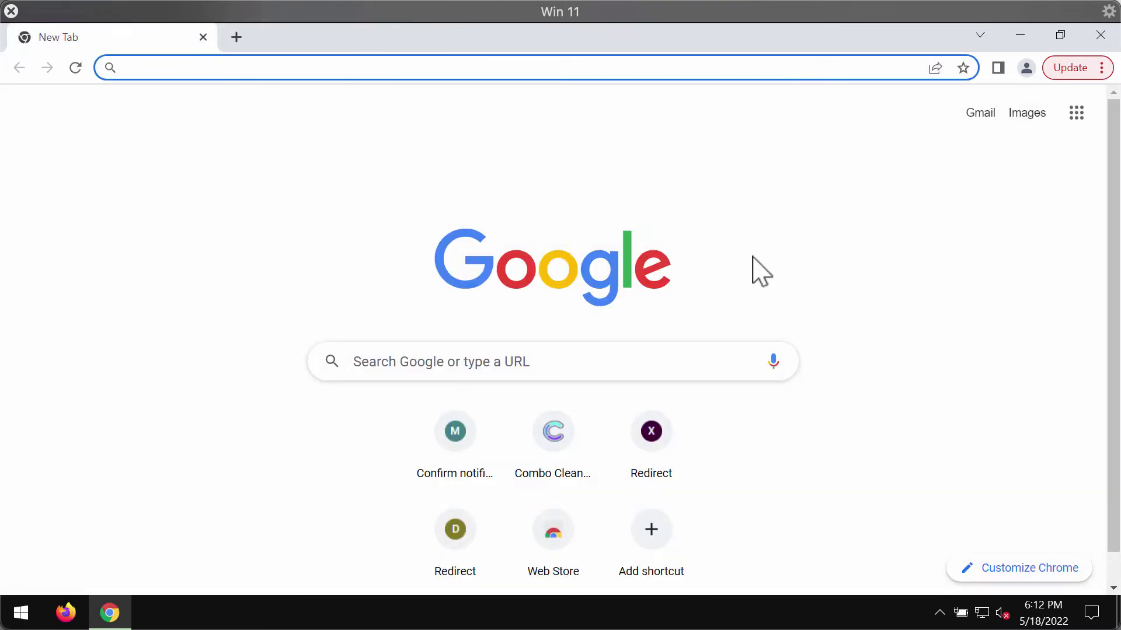
pyautogui.click(941, 276)
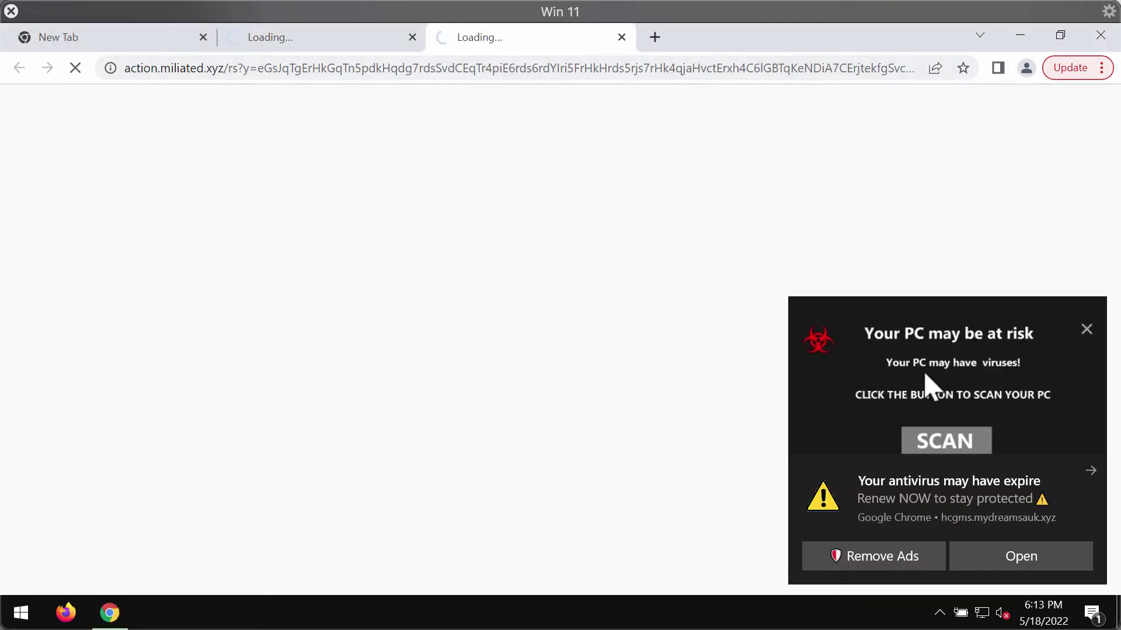
pyautogui.click(928, 386)
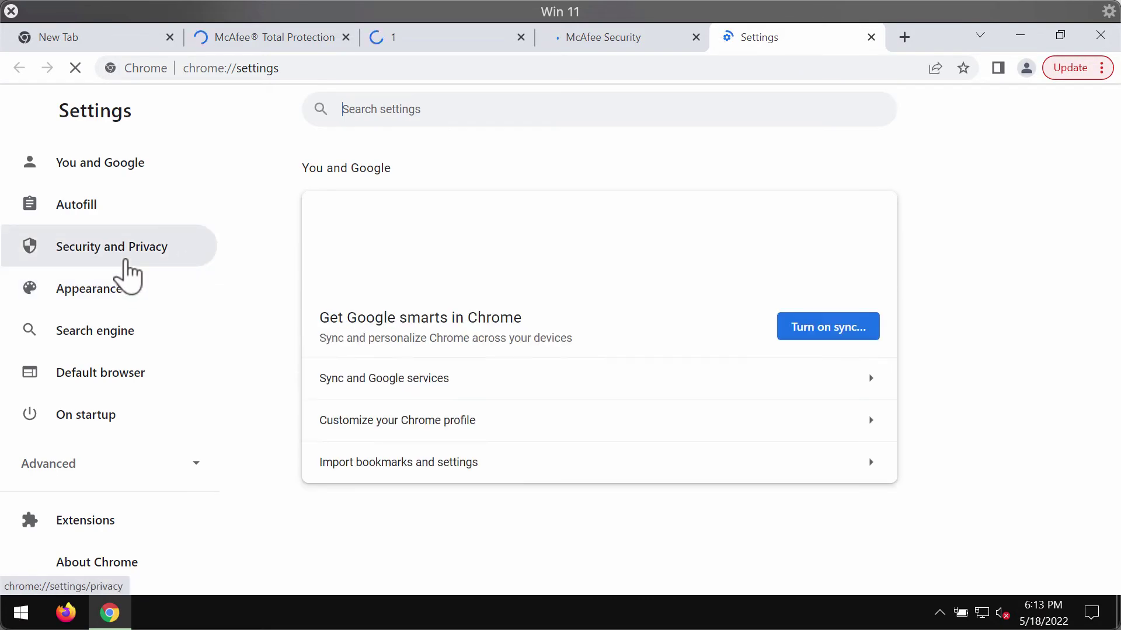
# Go to Security and Privacy > Site Settings > Notifications.
pyautogui.click(124, 257)
pyautogui.click(417, 506)
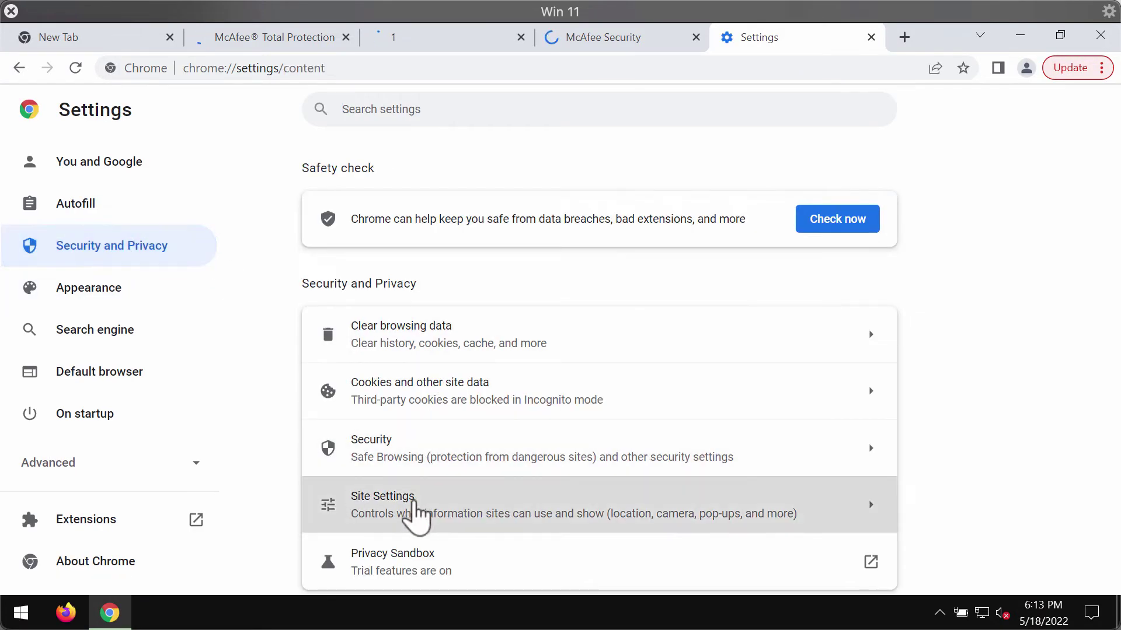
pyautogui.scroll(-10, 438, 470)
pyautogui.scroll(3, 434, 441)
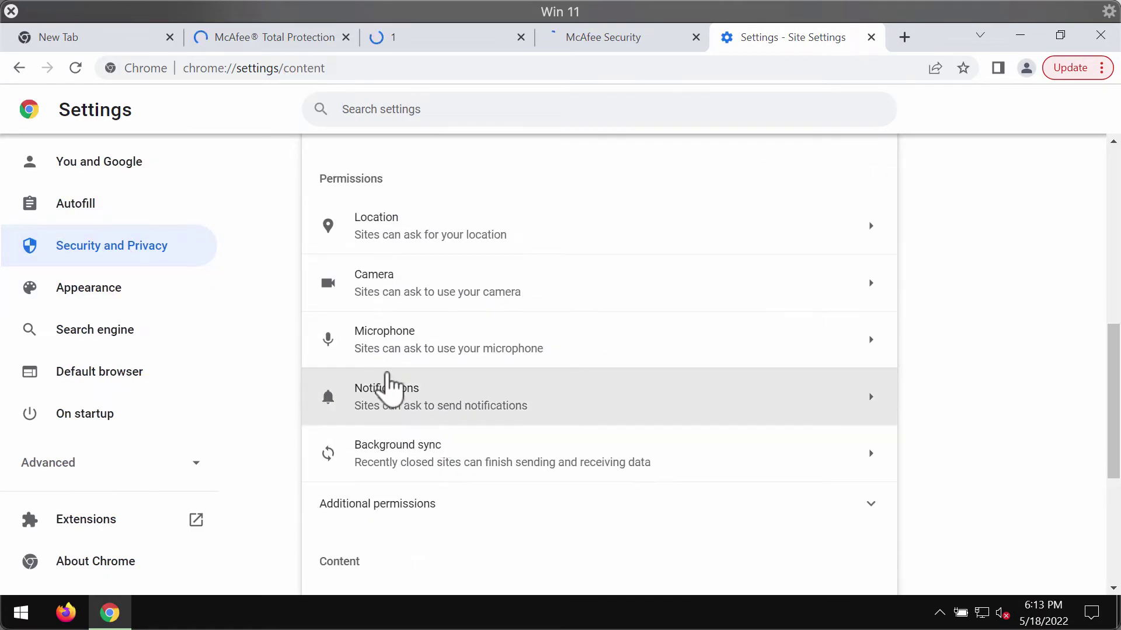
pyautogui.click(407, 412)
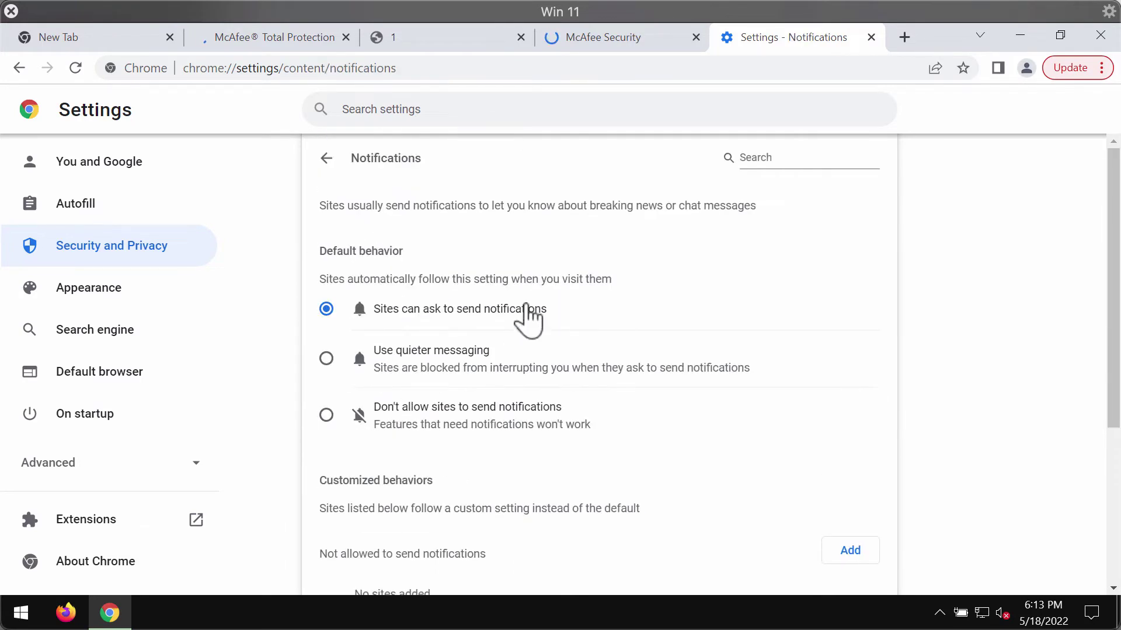
pyautogui.scroll(-4, 525, 351)
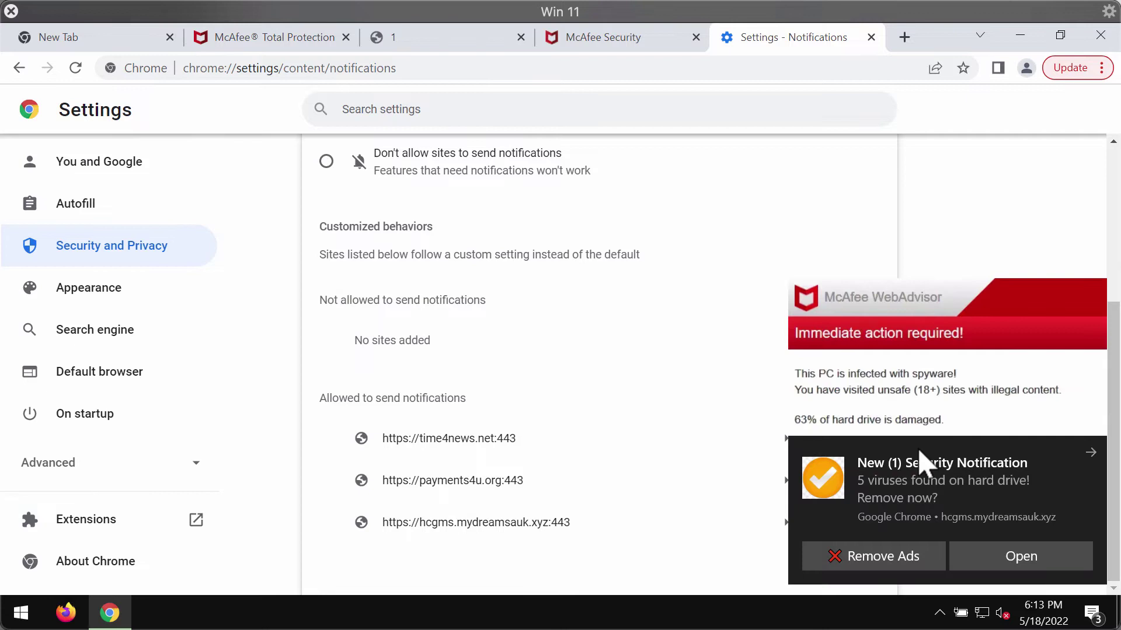
# Dismiss the fake alert, shrink the window, and remove hcgms.mydreamsauk.xyz from allowed sites.
pyautogui.click(936, 451)
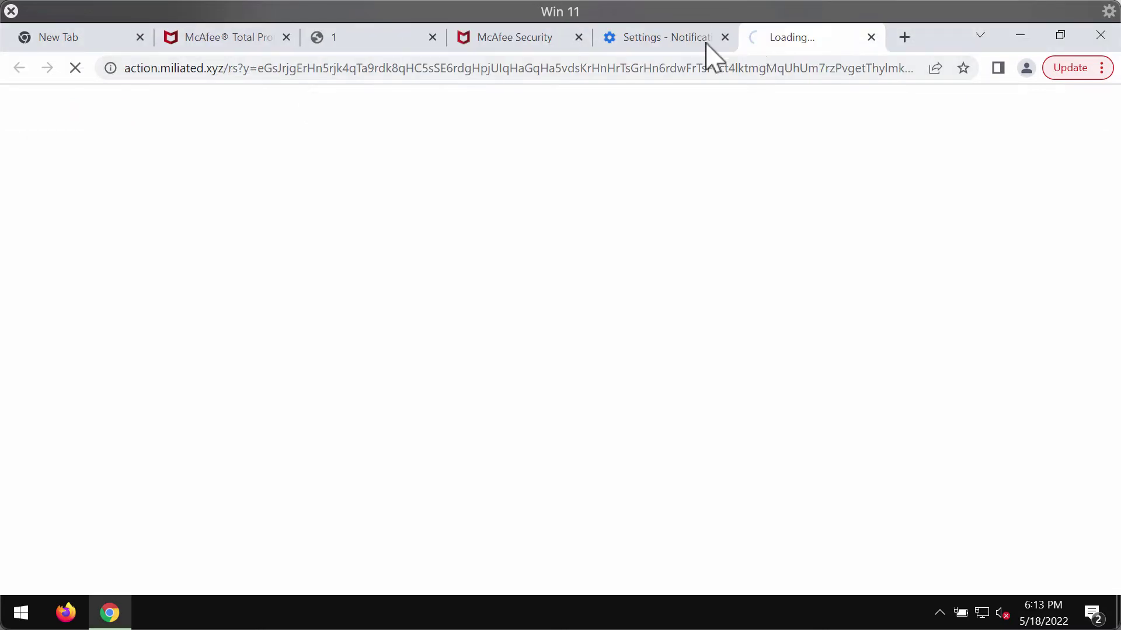
pyautogui.click(683, 38)
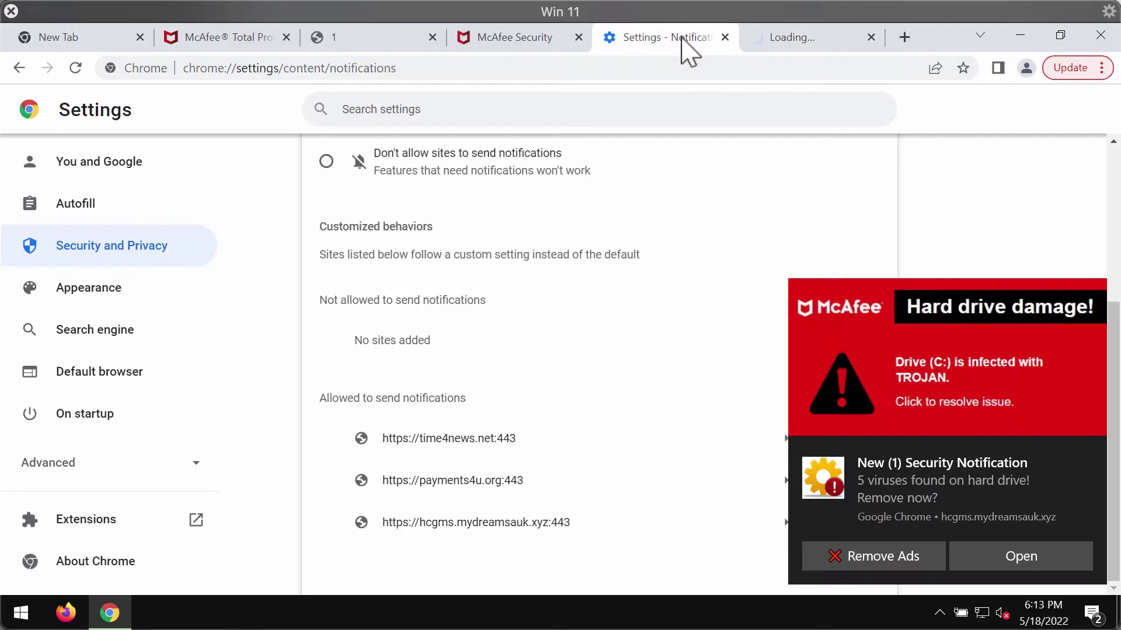
pyautogui.doubleClick(936, 44)
pyautogui.moveTo(840, 44); pyautogui.dragTo(639, 40)
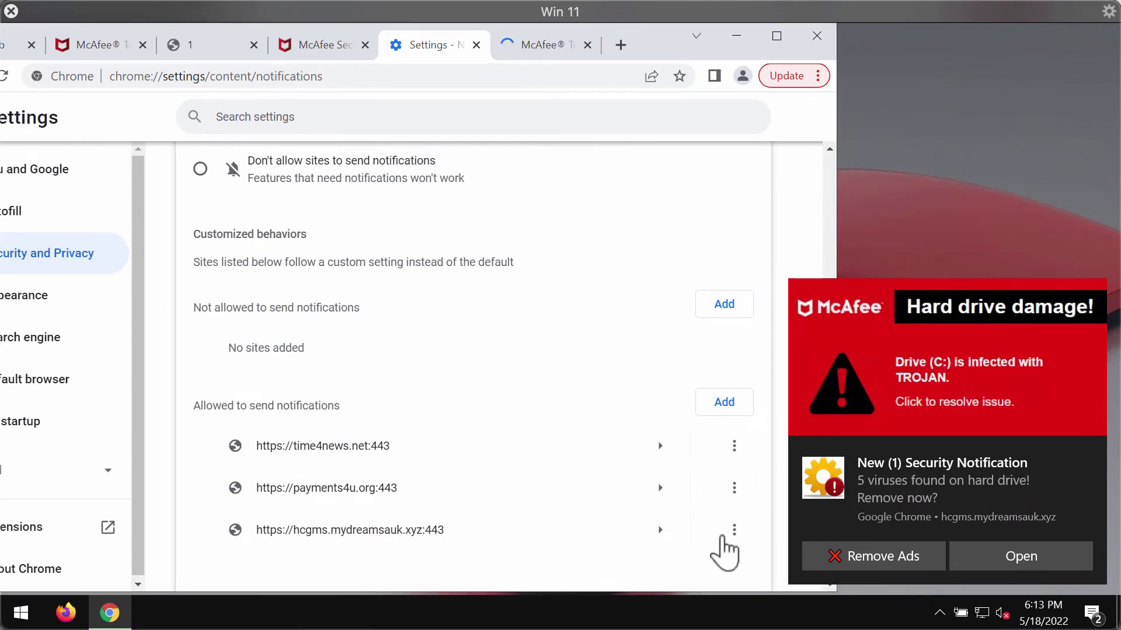
pyautogui.click(734, 530)
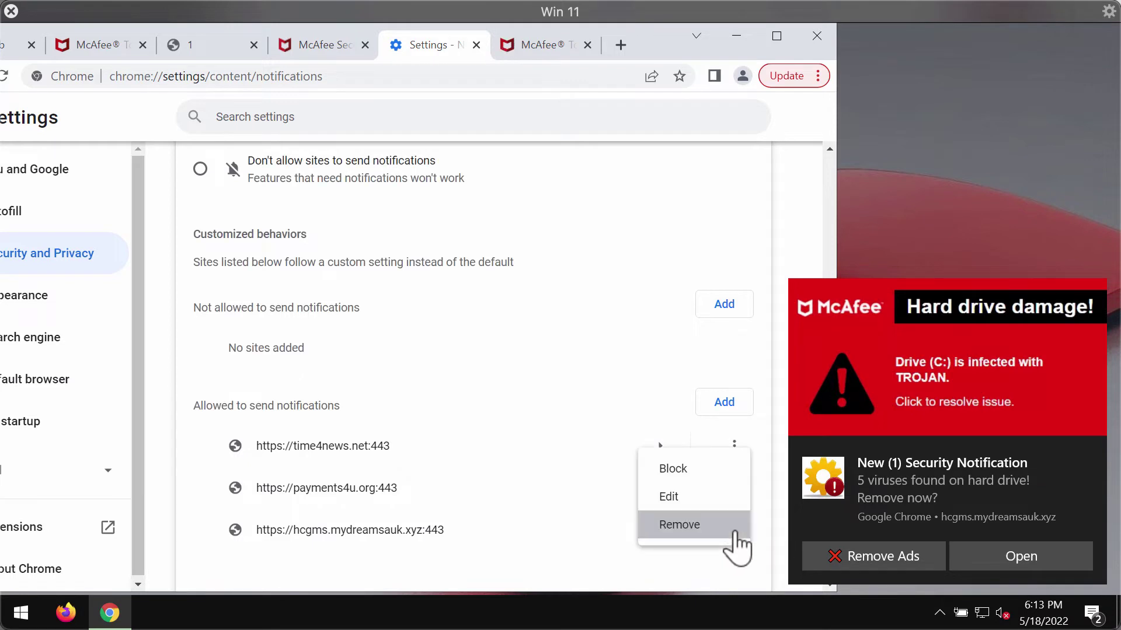
pyautogui.click(702, 533)
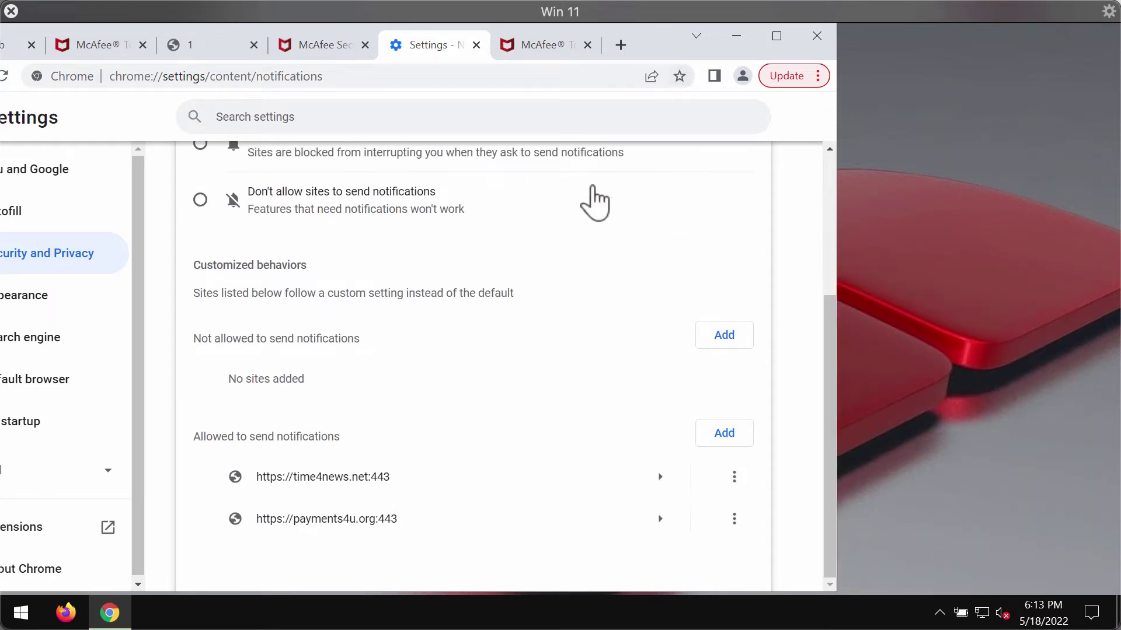
# Remove time4news.net and payments4u.org from allowed notification sites and move the window back.
pyautogui.scroll(1, 700, 490)
pyautogui.scroll(-1, 727, 554)
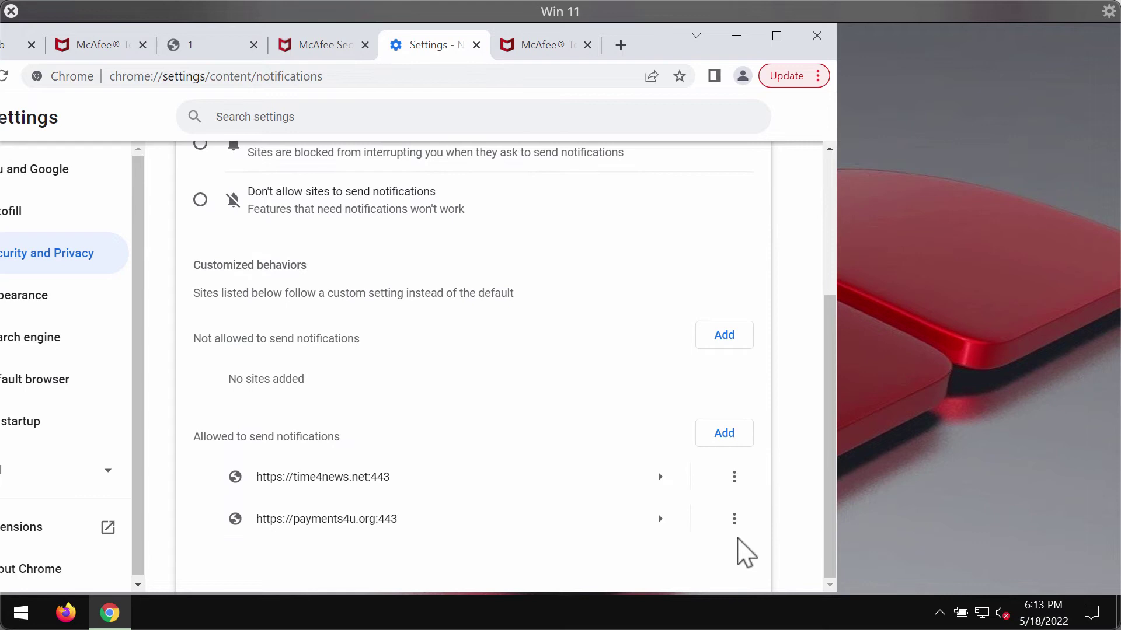
pyautogui.click(734, 478)
pyautogui.click(714, 539)
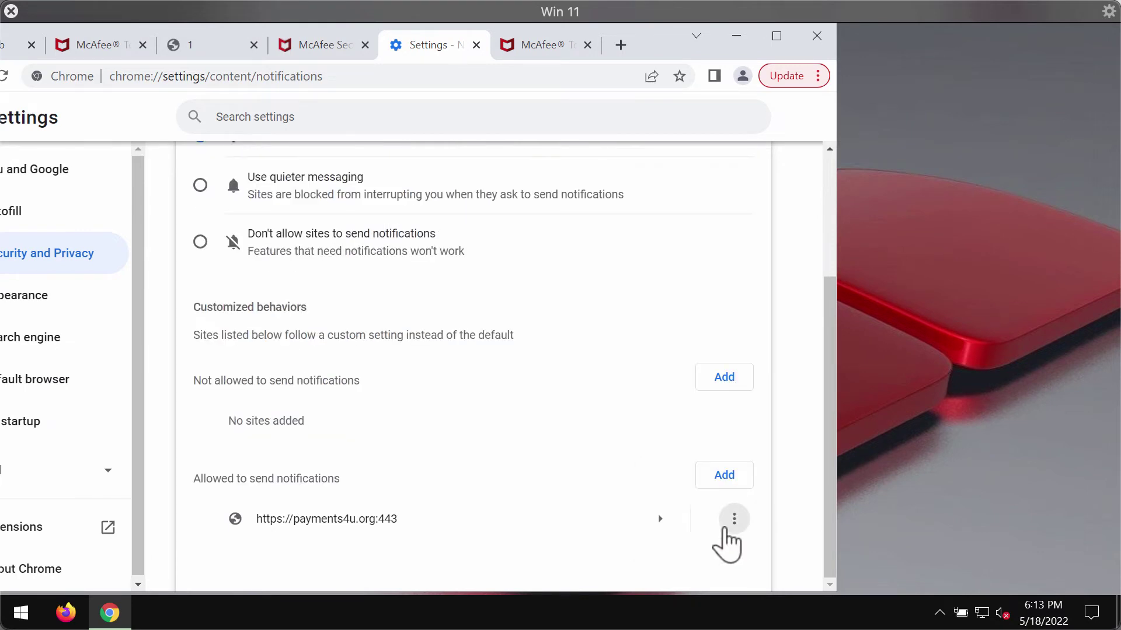
pyautogui.click(734, 518)
pyautogui.click(713, 534)
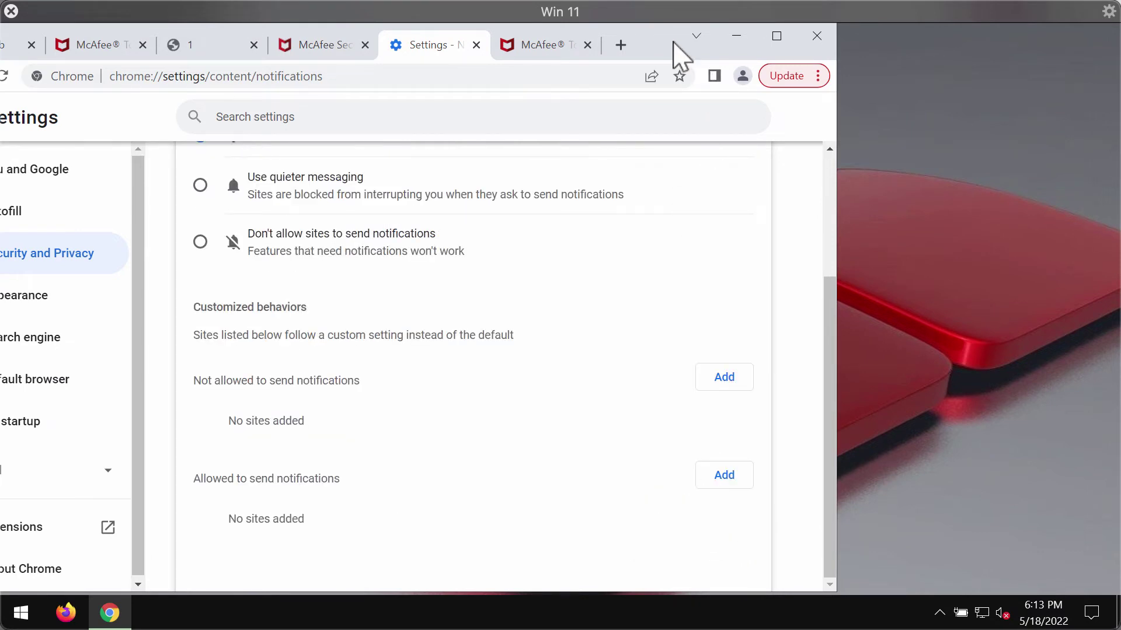
pyautogui.moveTo(680, 55); pyautogui.dragTo(924, 62)
pyautogui.click(587, 83)
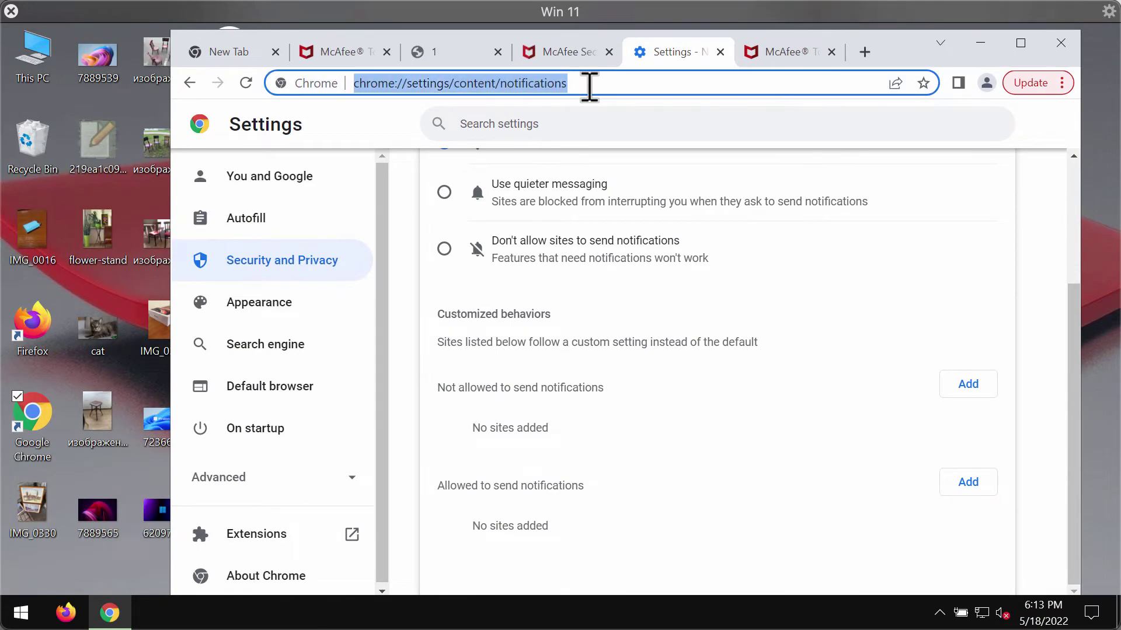
# Load combocleaner.com in a maximized browser window.
pyautogui.write('combocleaner.com')
pyautogui.press('Return')
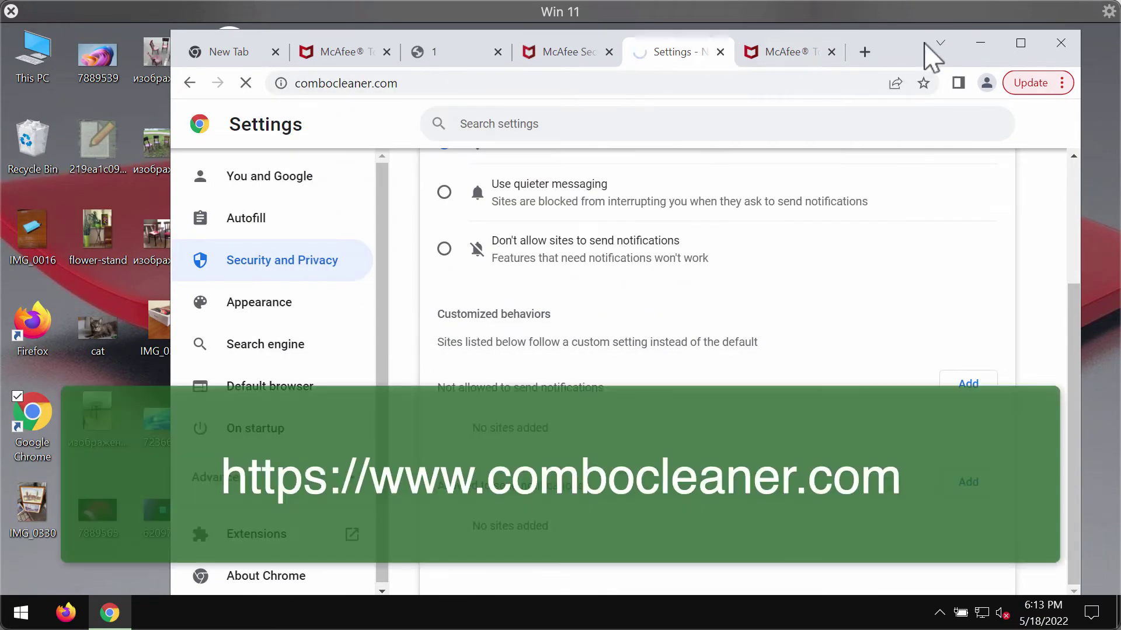
pyautogui.click(1018, 44)
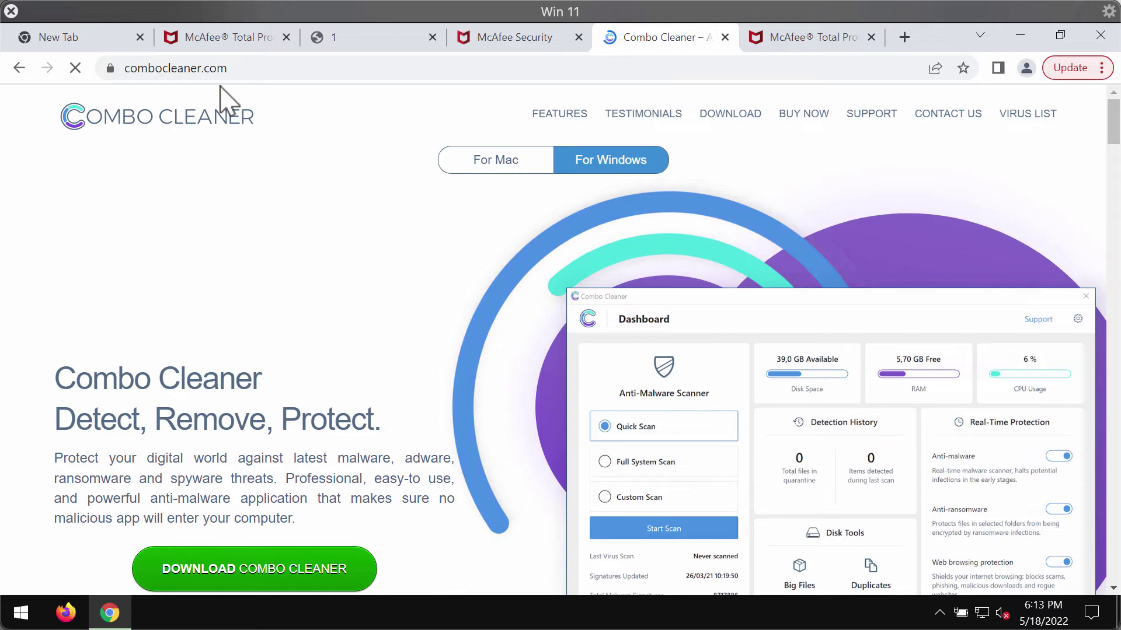
# Download Combo Cleaner and launch it from its desktop icon.
pyautogui.click(119, 72)
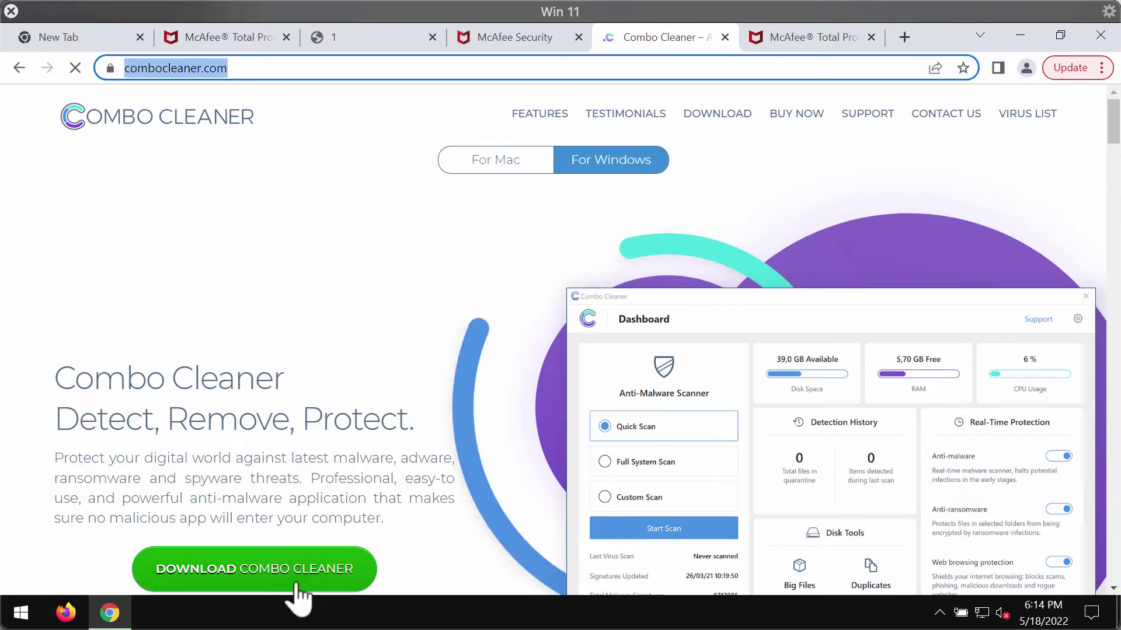
pyautogui.click(1013, 33)
pyautogui.doubleClick(237, 71)
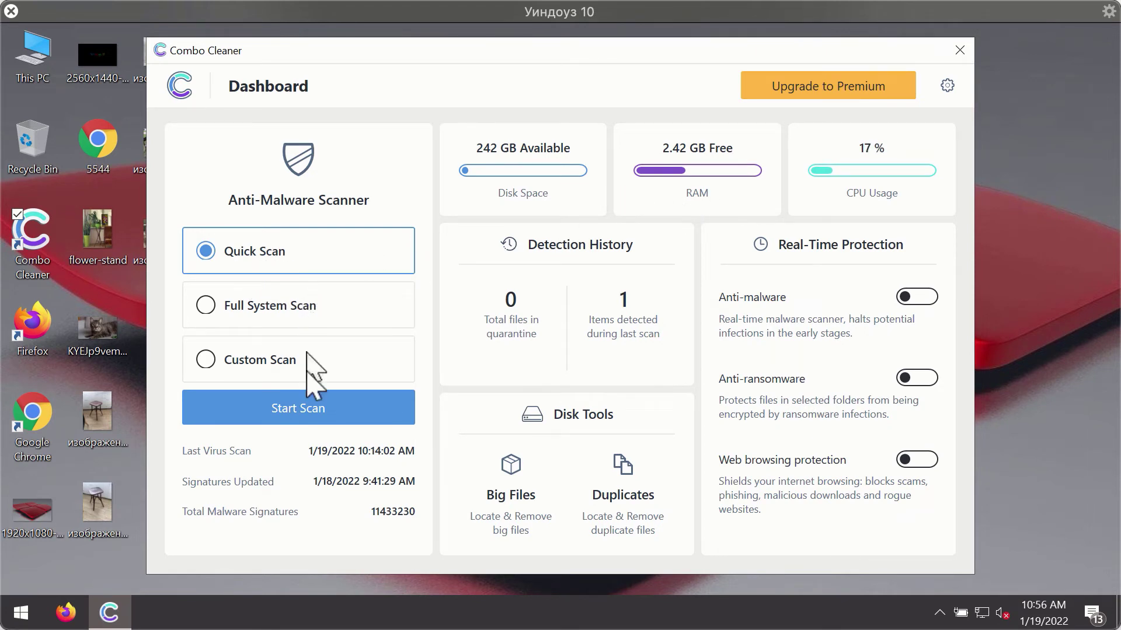
# Start a Quick Scan from the Combo Cleaner Dashboard.
pyautogui.click(338, 419)
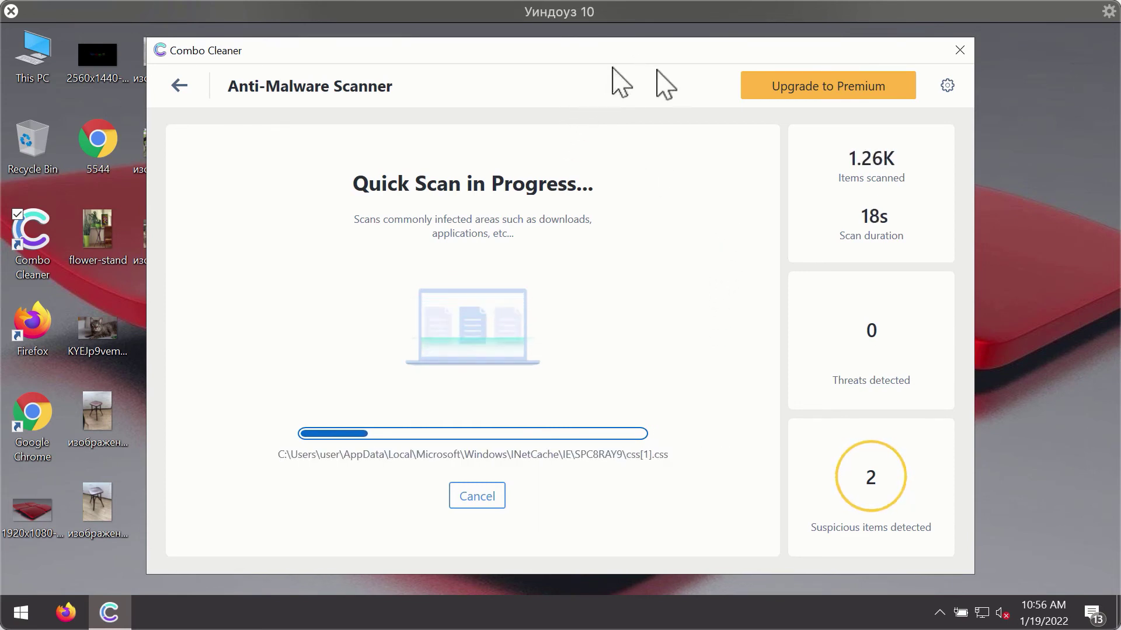
pyautogui.click(947, 86)
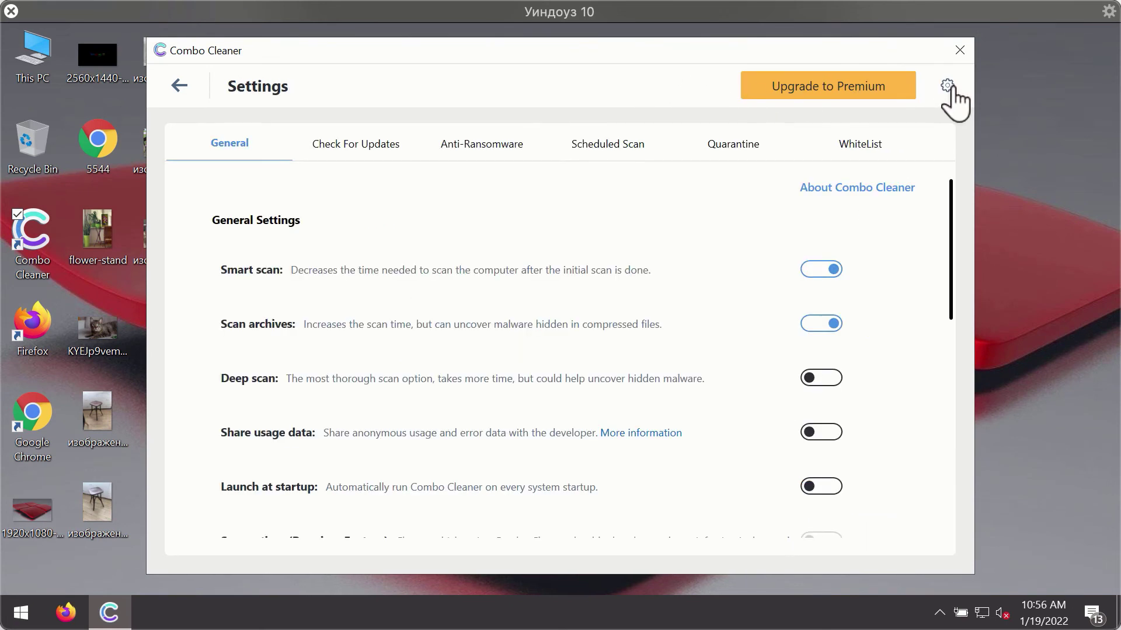
pyautogui.click(470, 143)
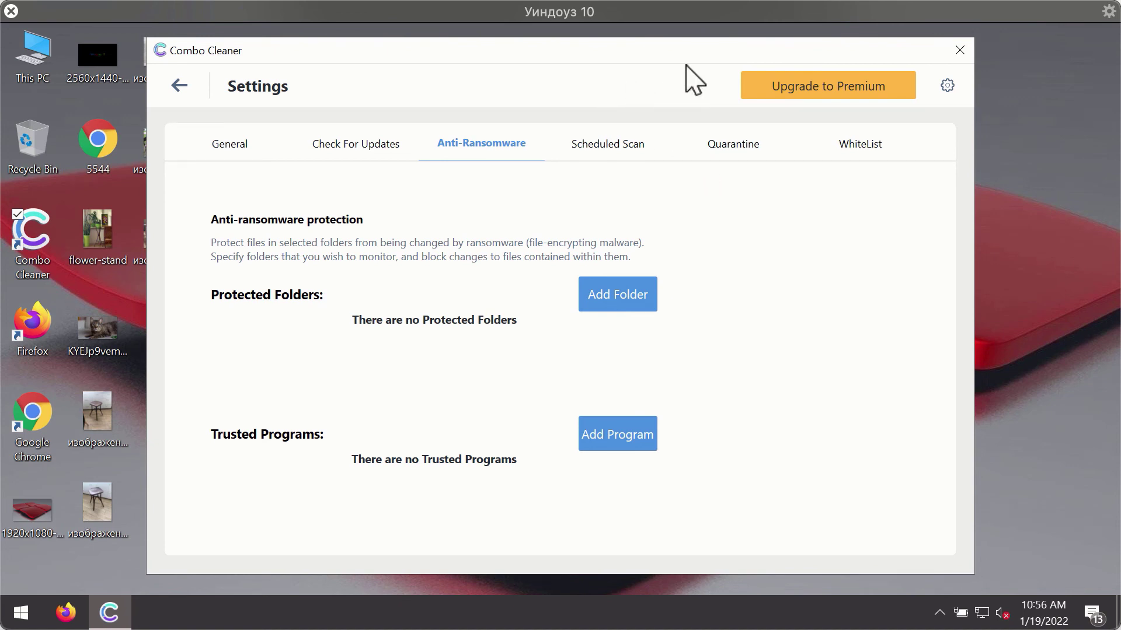
pyautogui.click(178, 88)
# Return to the running Quick Scan, cancel it, and confirm stopping.
pyautogui.click(325, 416)
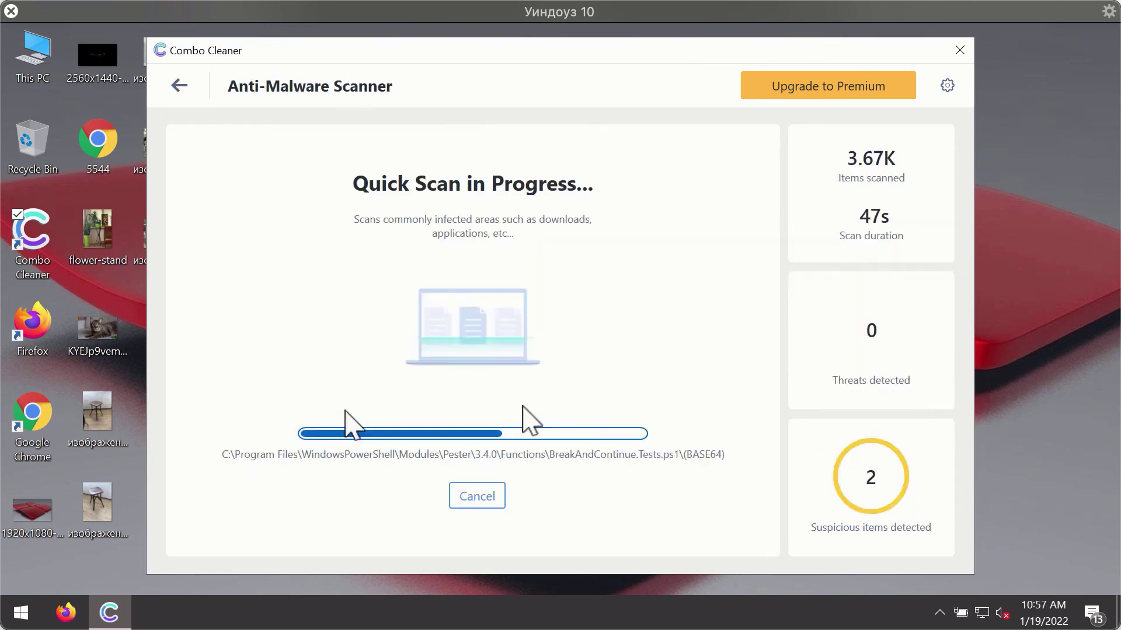
pyautogui.click(489, 496)
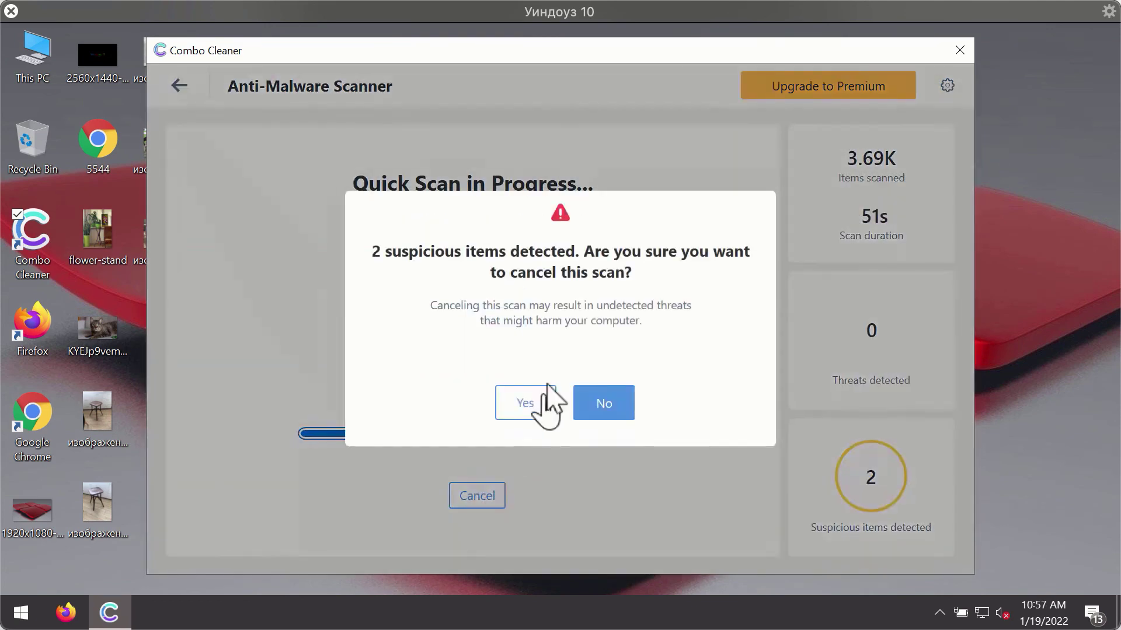
pyautogui.click(538, 402)
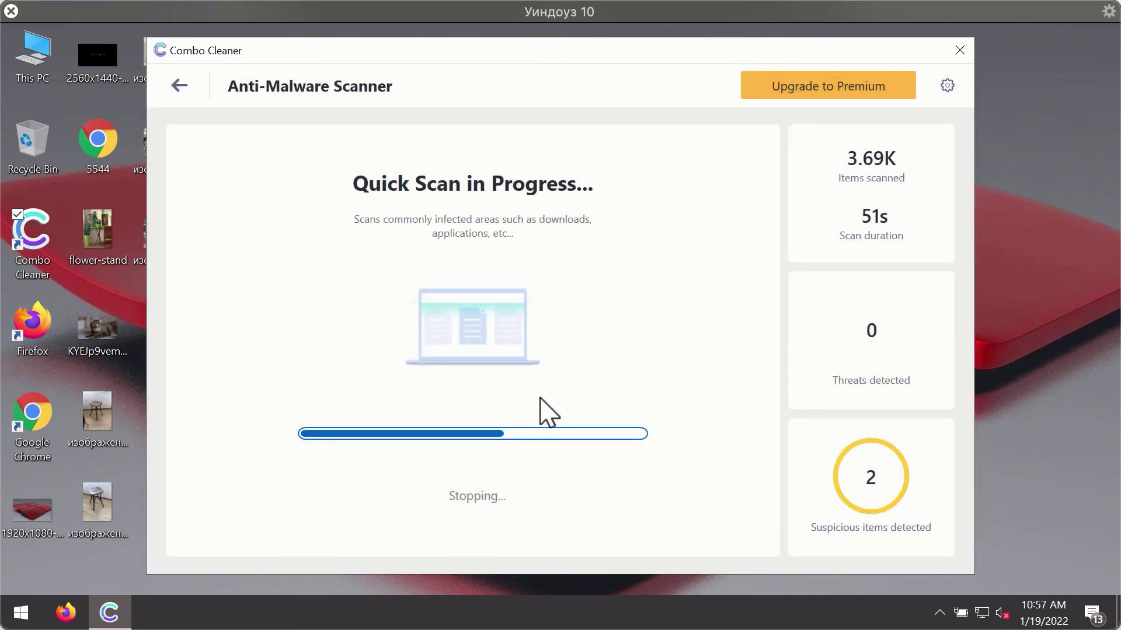